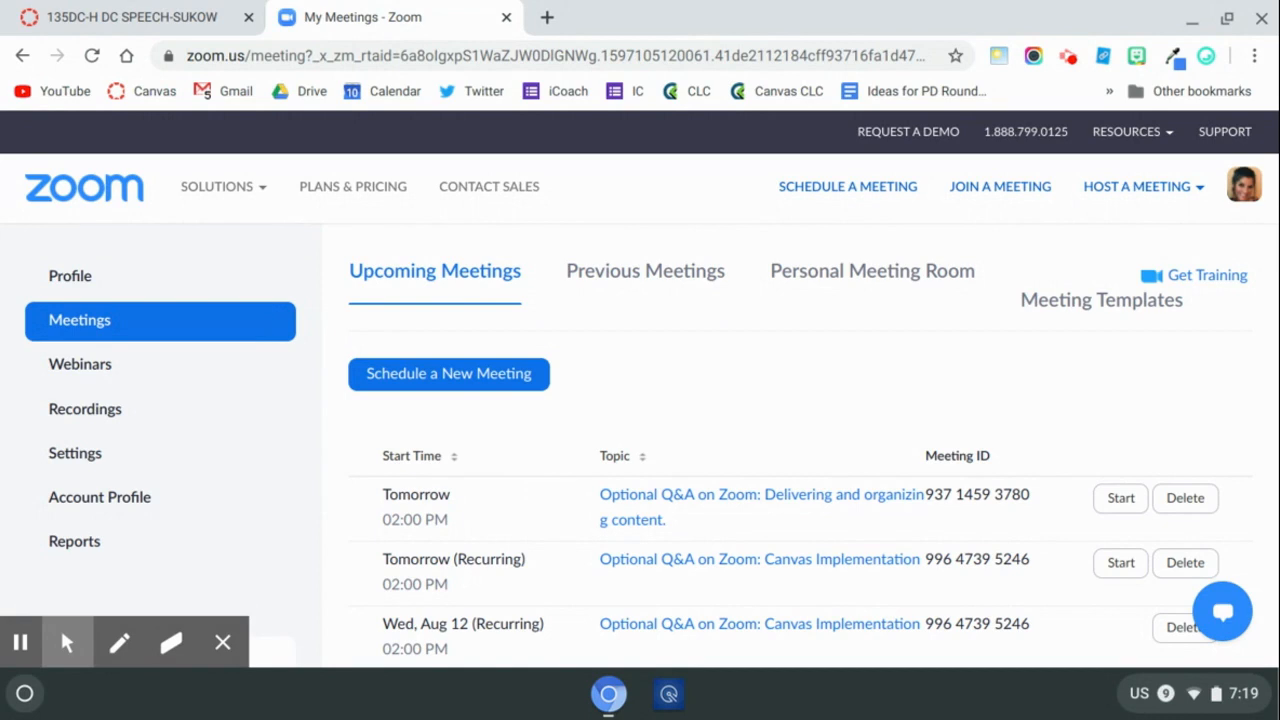
Open the profile page, reveal the personal meeting room link, and copy it.
{"action": "left_click", "coordinate": [66, 276]}
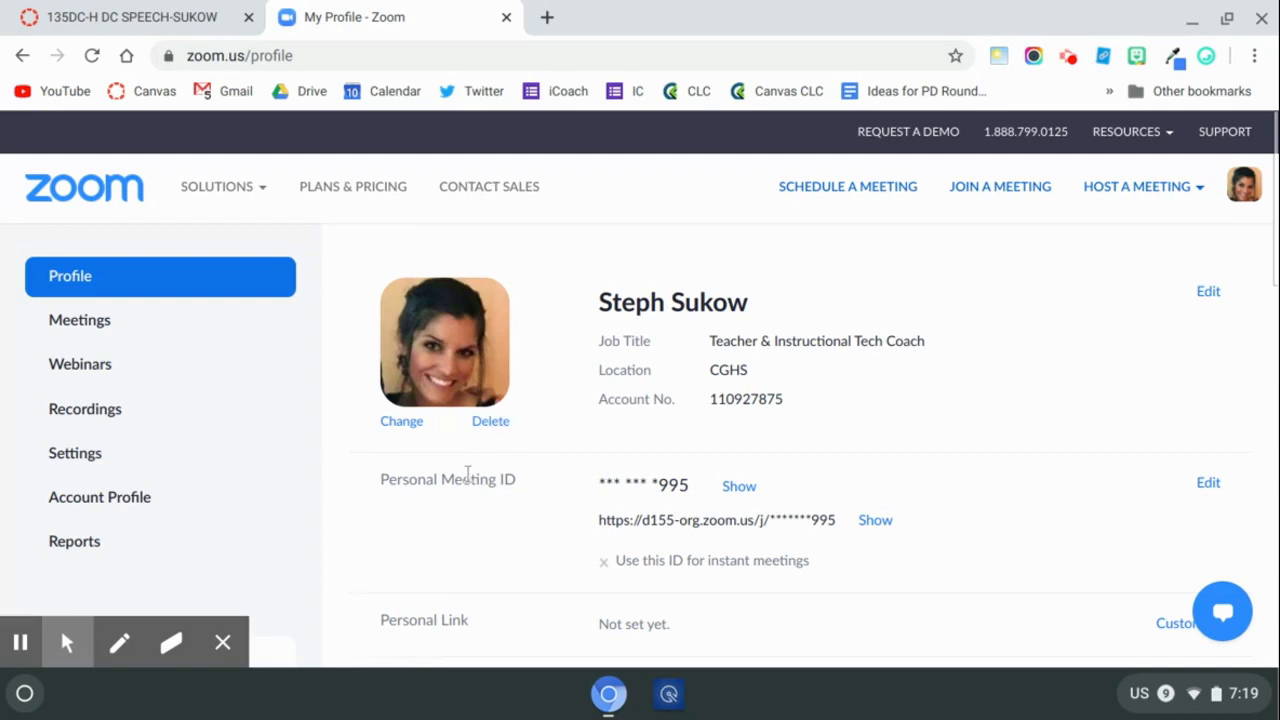
{"action": "left_click", "coordinate": [879, 526]}
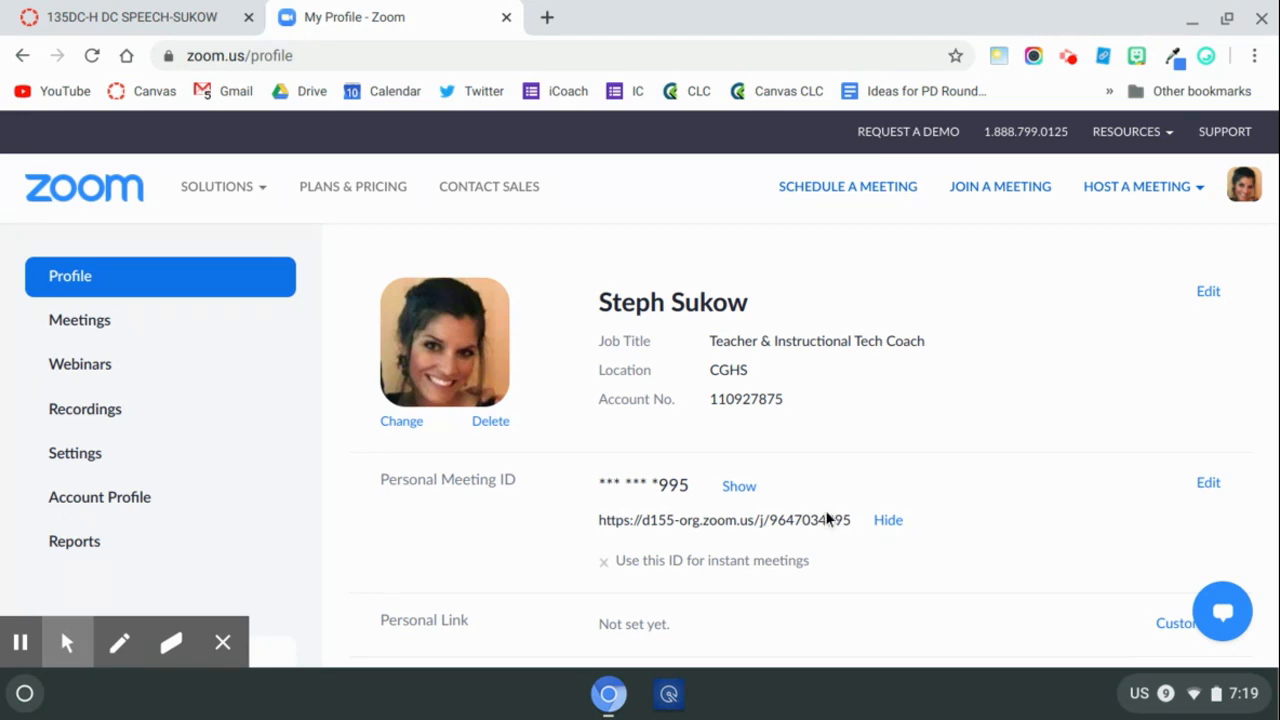
{"action": "left_click_drag", "start_coordinate": [855, 521], "coordinate": [594, 514]}
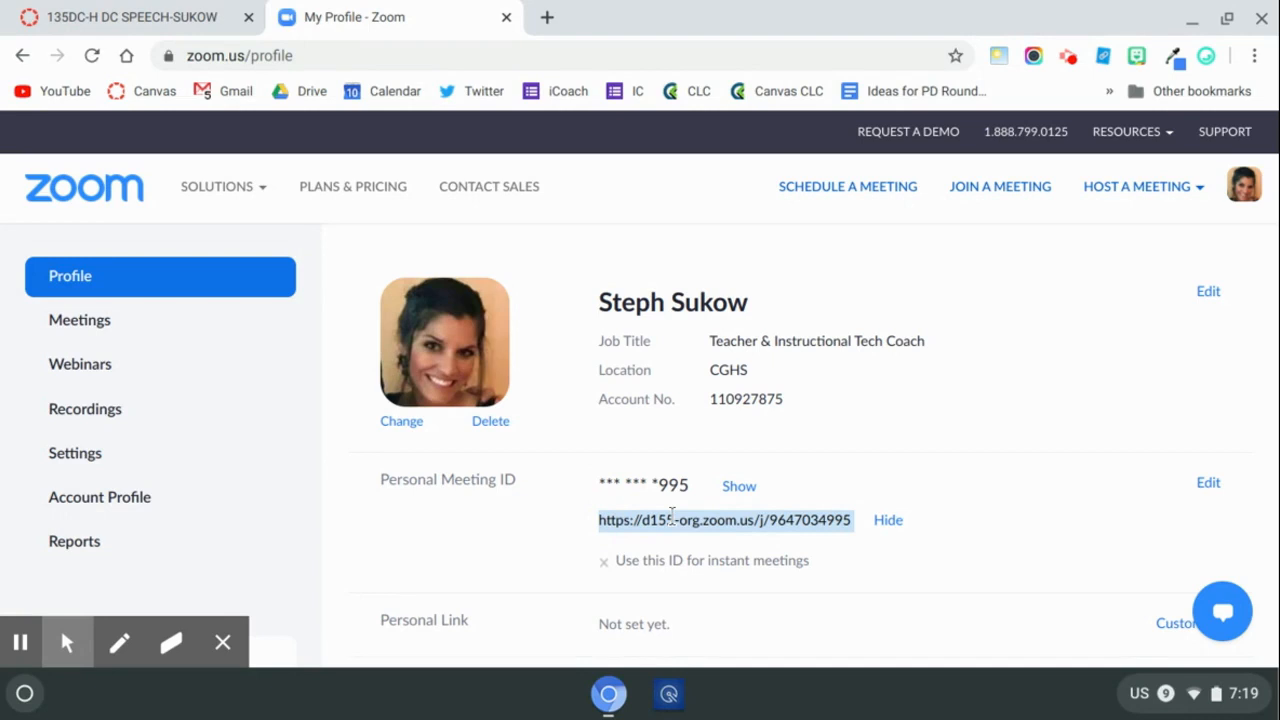
{"action": "right_click", "coordinate": [660, 520]}
{"action": "left_click", "coordinate": [712, 329]}
Switch to the Canvas course tab and open the Zoom Link button on the course homepage to test it.
{"action": "left_click", "coordinate": [198, 10]}
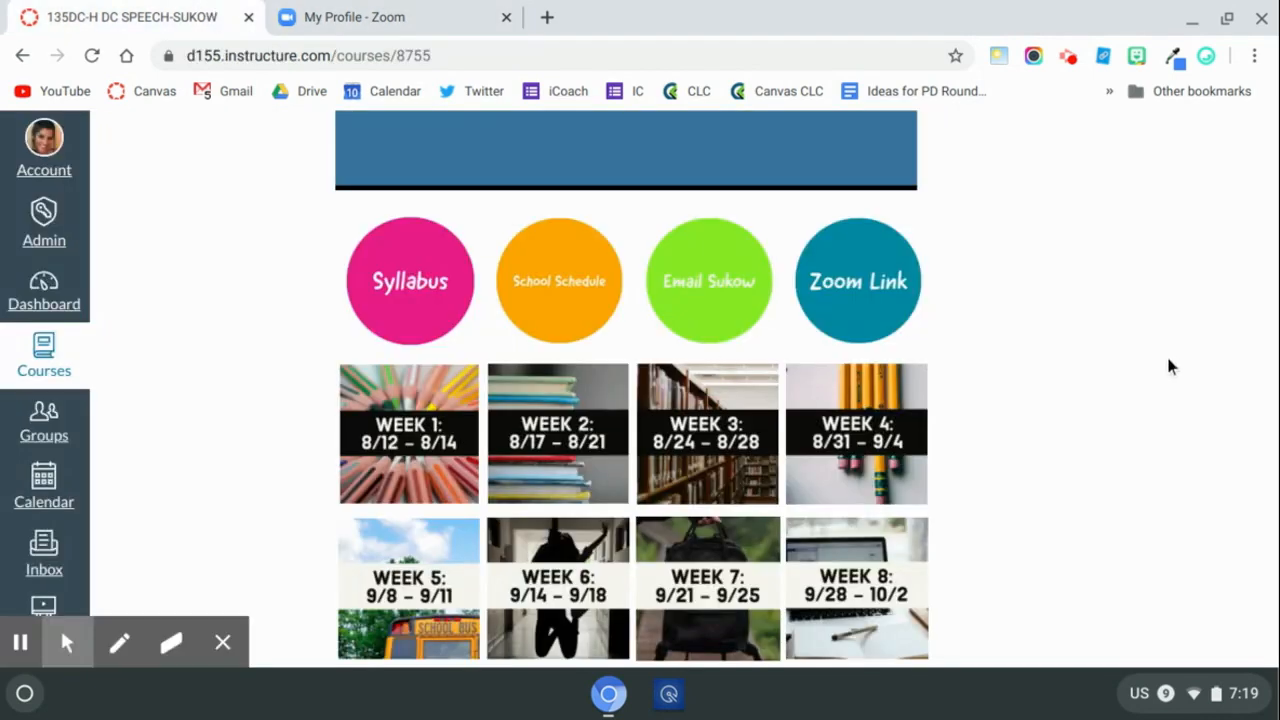
{"action": "scroll", "coordinate": [1169, 367], "scroll_direction": "up", "scroll_amount": 2}
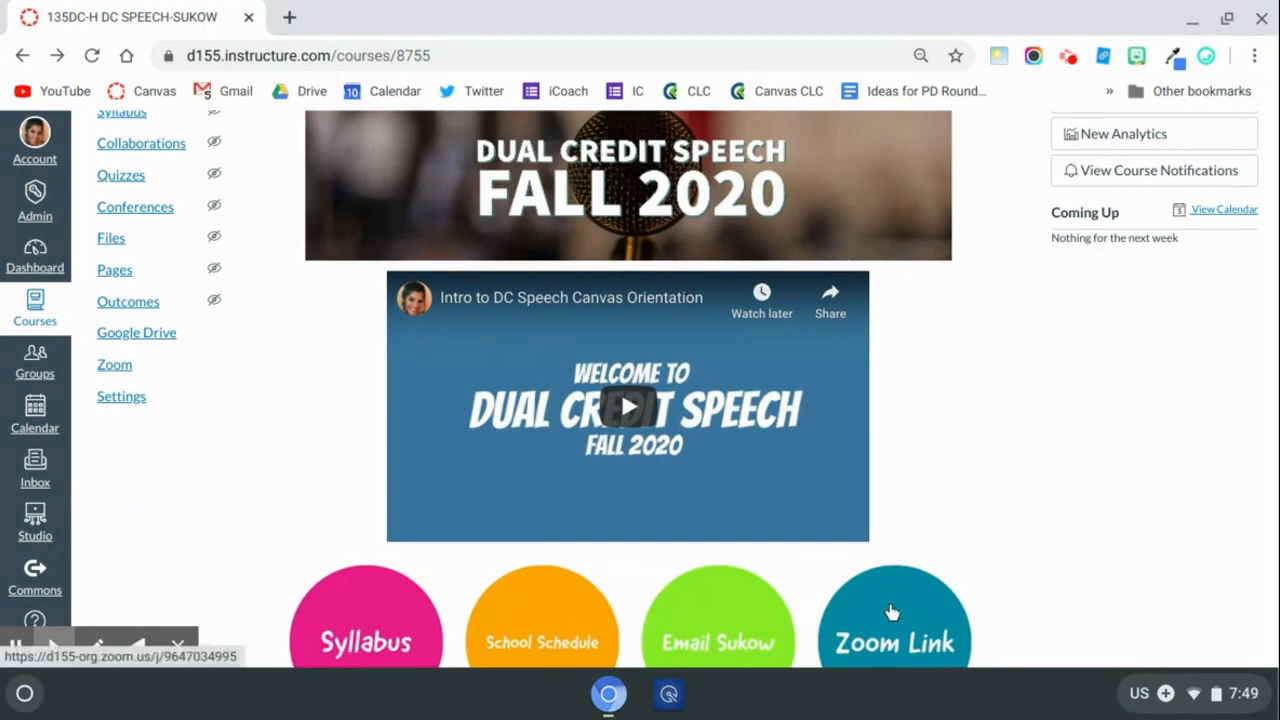
{"action": "scroll", "coordinate": [893, 611], "scroll_direction": "down", "scroll_amount": 1}
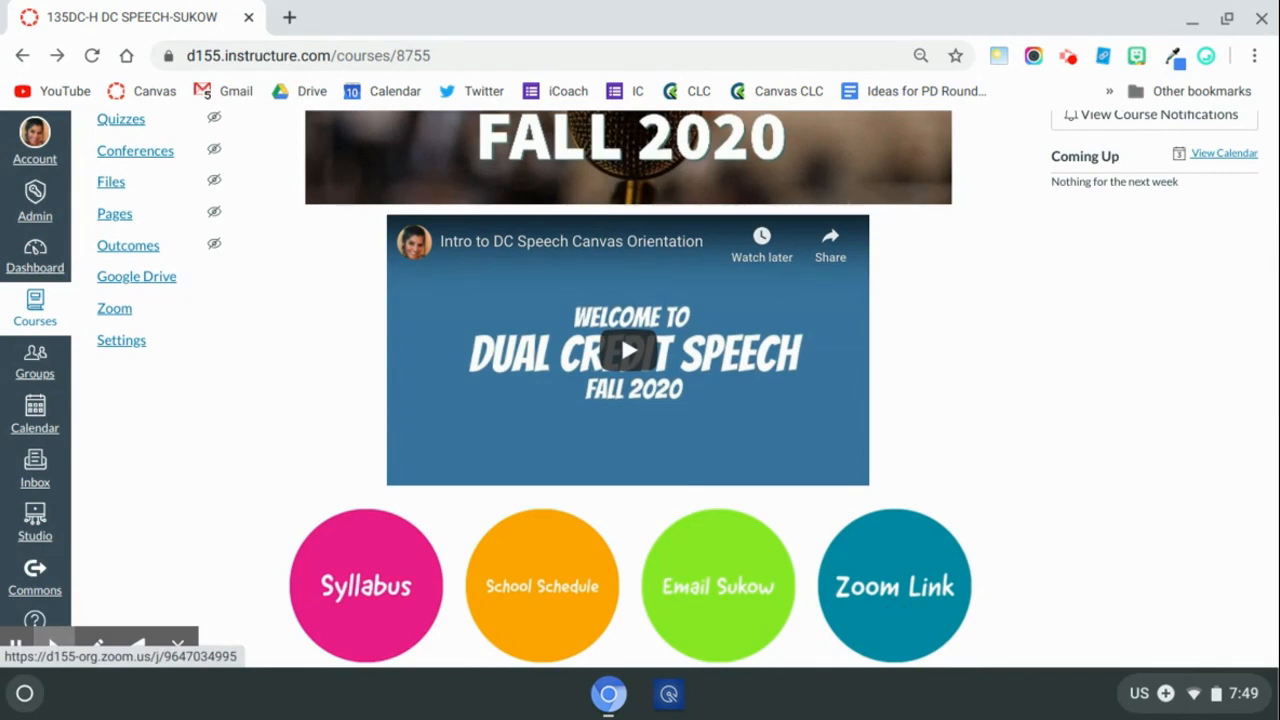
{"action": "left_click", "coordinate": [894, 603]}
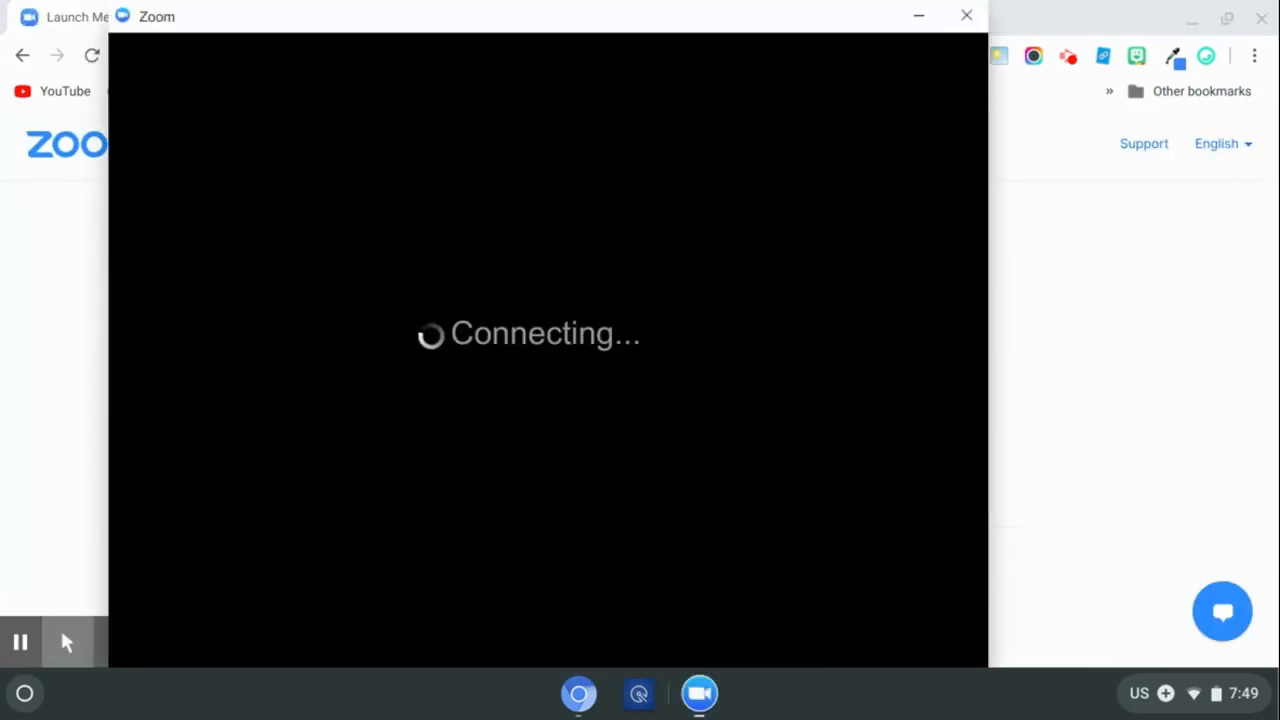
{"action": "left_click", "coordinate": [20, 643]}
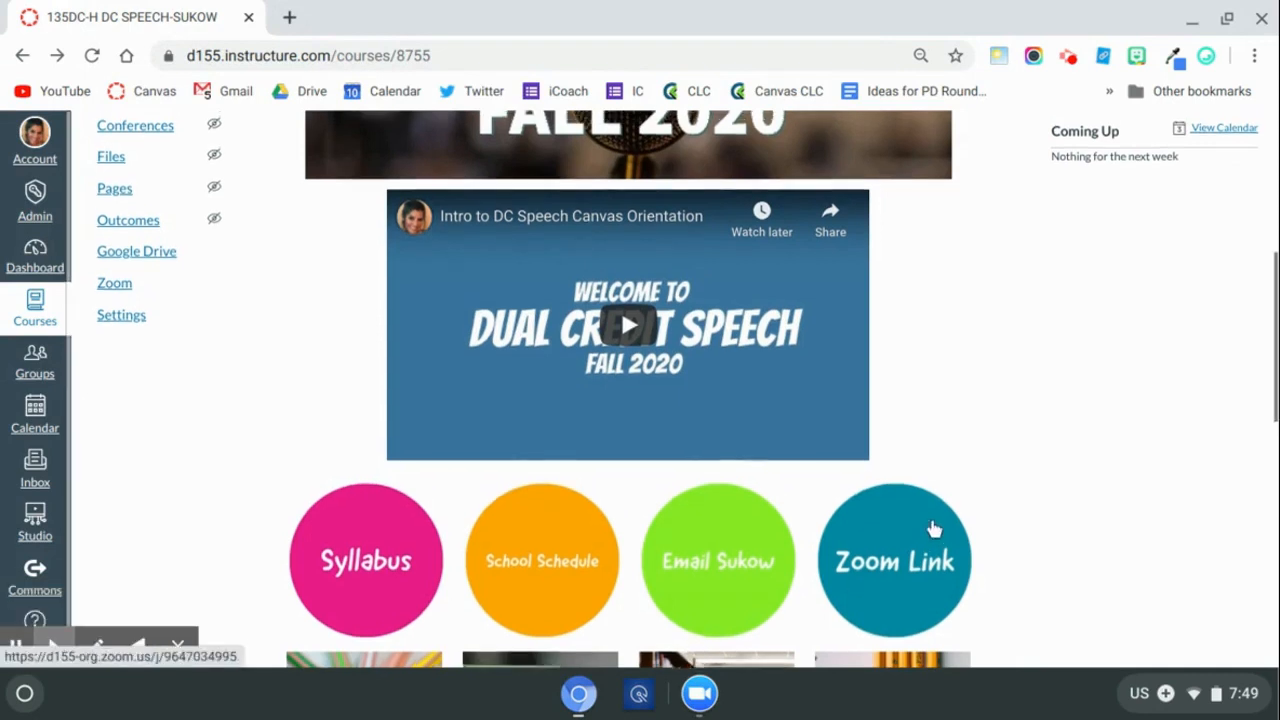
Edit the course homepage and open the link settings of the Syllabus image, then close them.
{"action": "scroll", "coordinate": [931, 529], "scroll_direction": "up", "scroll_amount": 3}
{"action": "left_click", "coordinate": [955, 230]}
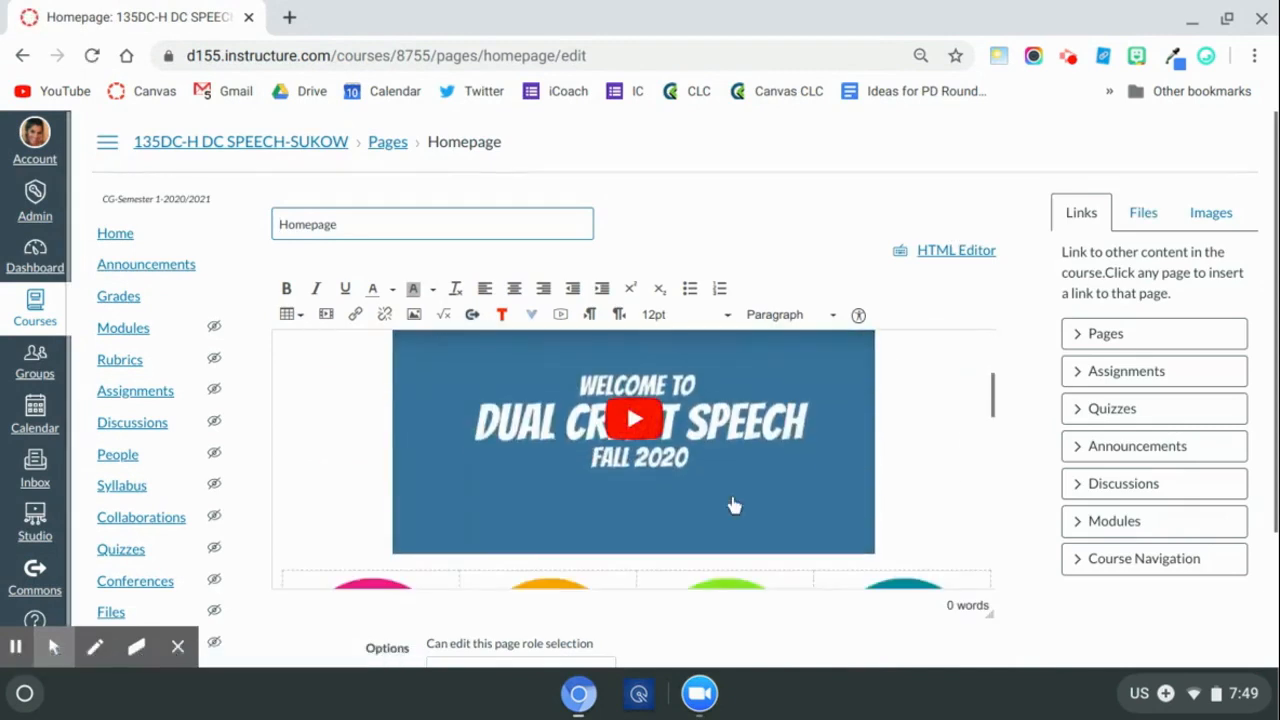
{"action": "scroll", "coordinate": [731, 503], "scroll_direction": "down", "scroll_amount": 3}
{"action": "left_click", "coordinate": [325, 378]}
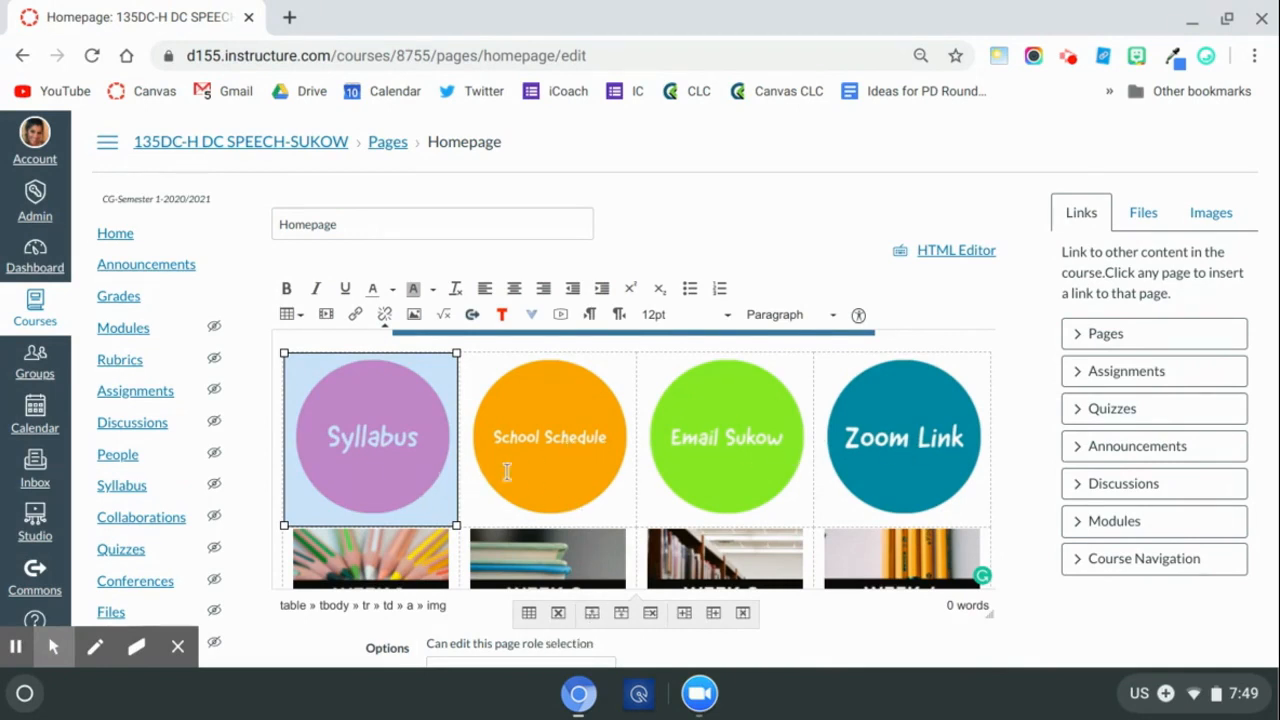
{"action": "left_click", "coordinate": [358, 316]}
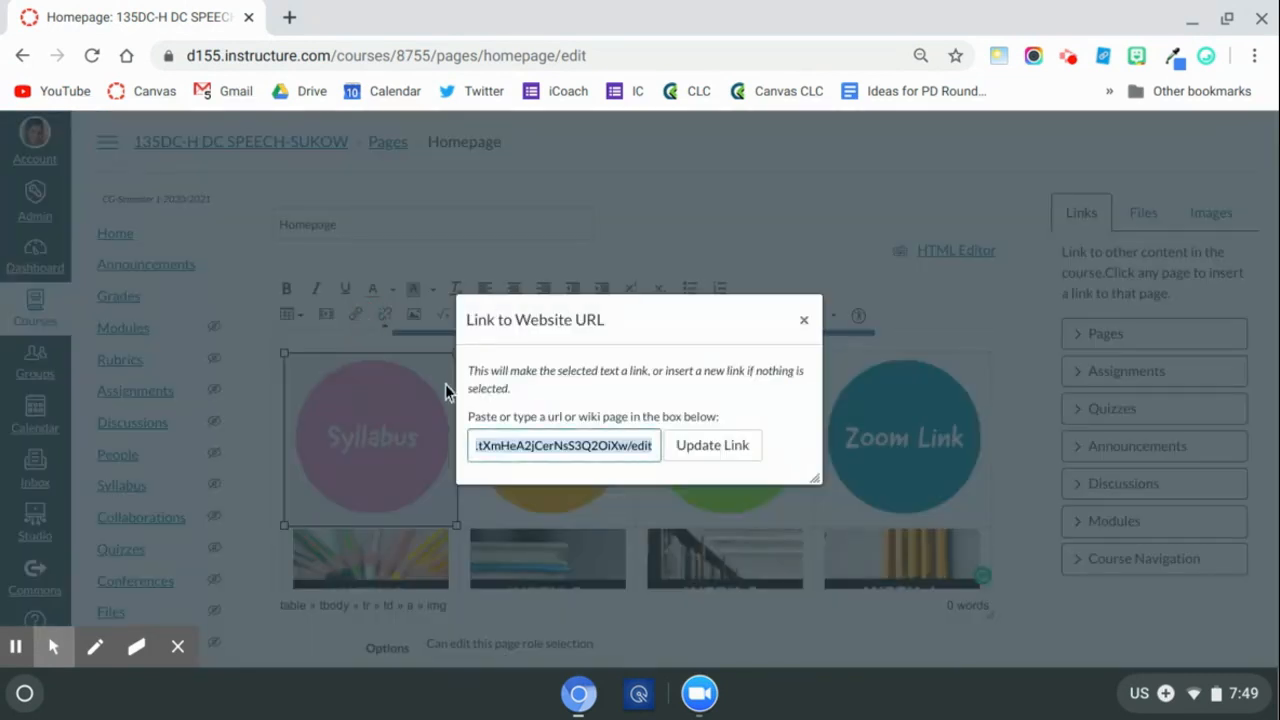
{"action": "left_click", "coordinate": [803, 320]}
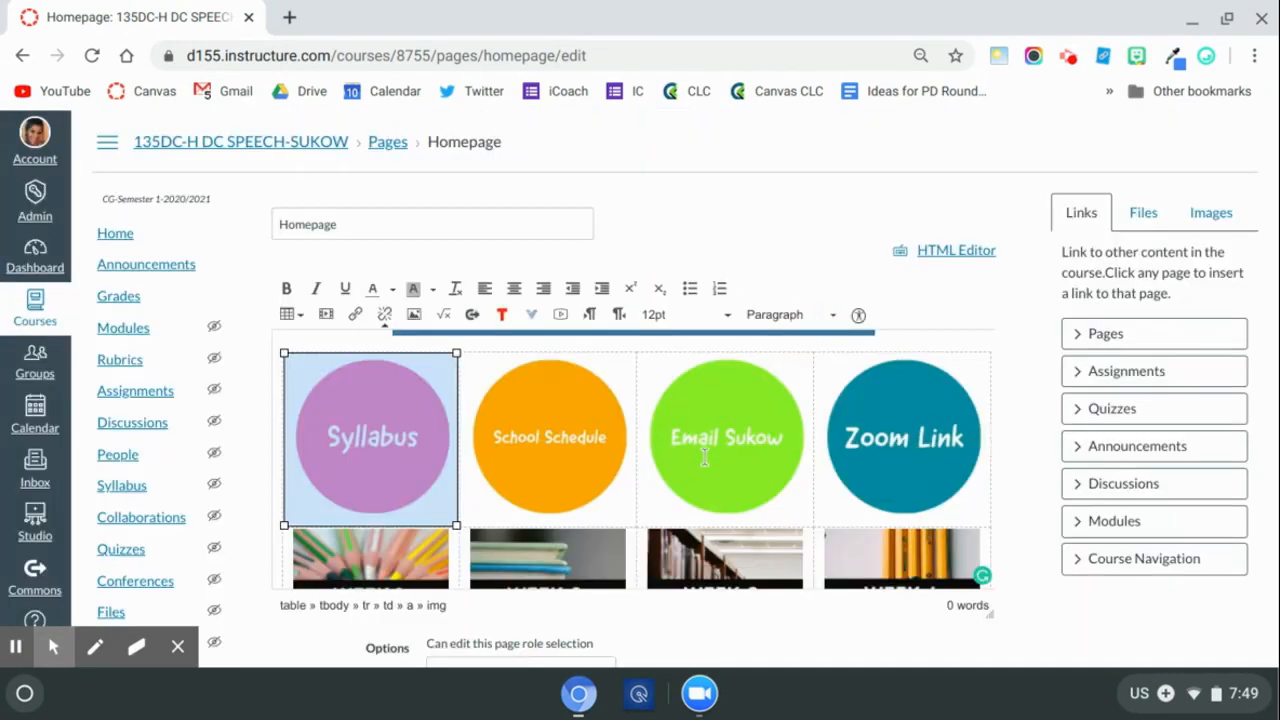
Type ZOOM LINK as a new line beneath the Dual Credit Speech Fall 2020 banner and select it.
{"action": "left_click", "coordinate": [922, 457]}
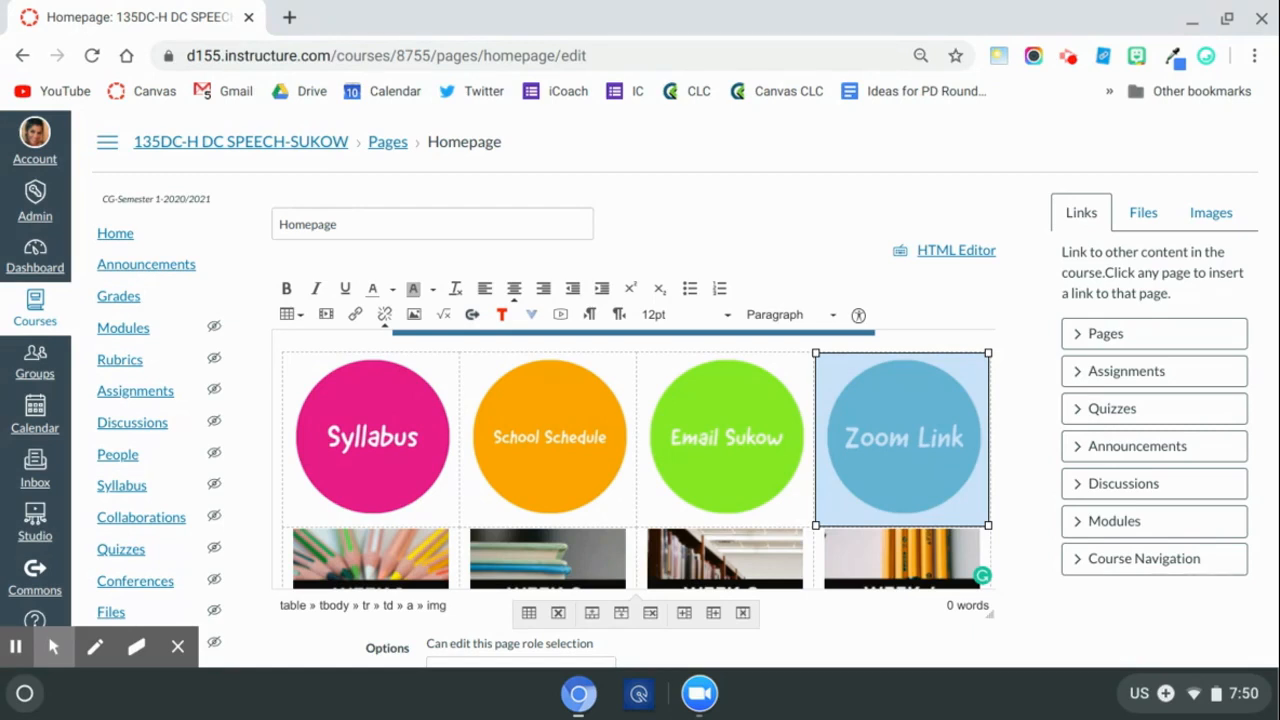
{"action": "scroll", "coordinate": [838, 456], "scroll_direction": "up", "scroll_amount": 1}
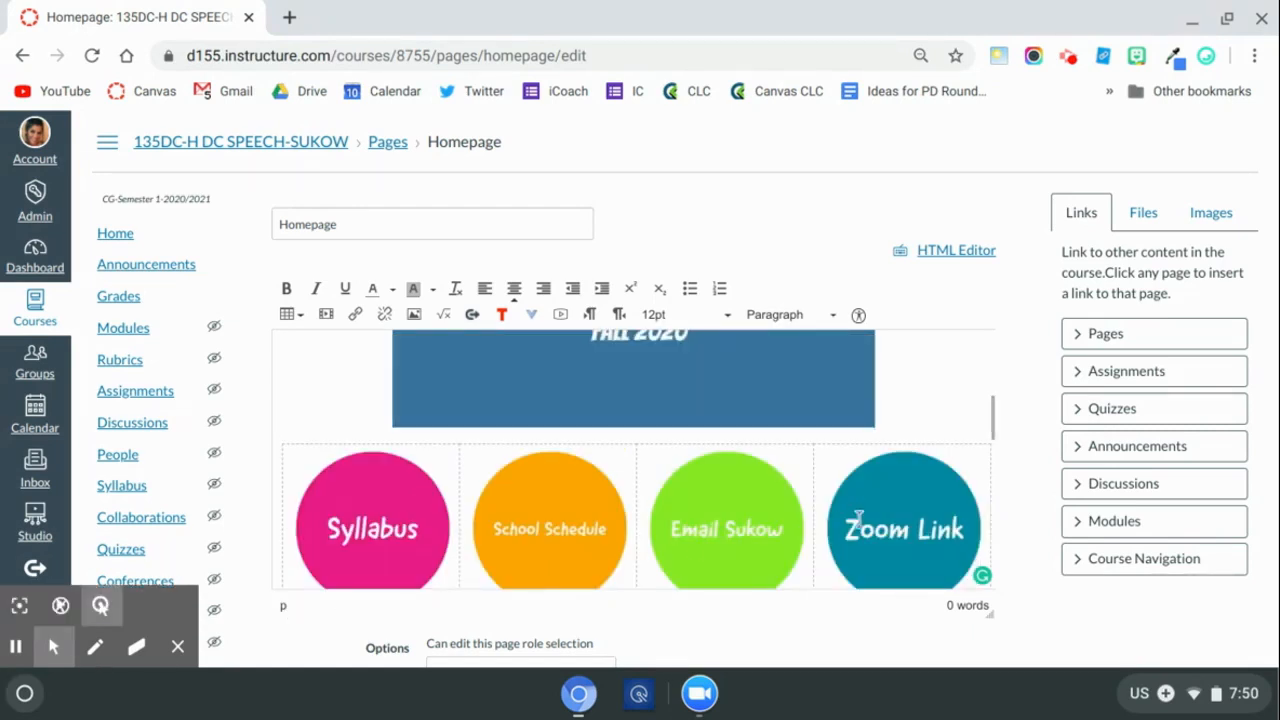
{"action": "scroll", "coordinate": [950, 457], "scroll_direction": "up", "scroll_amount": 3}
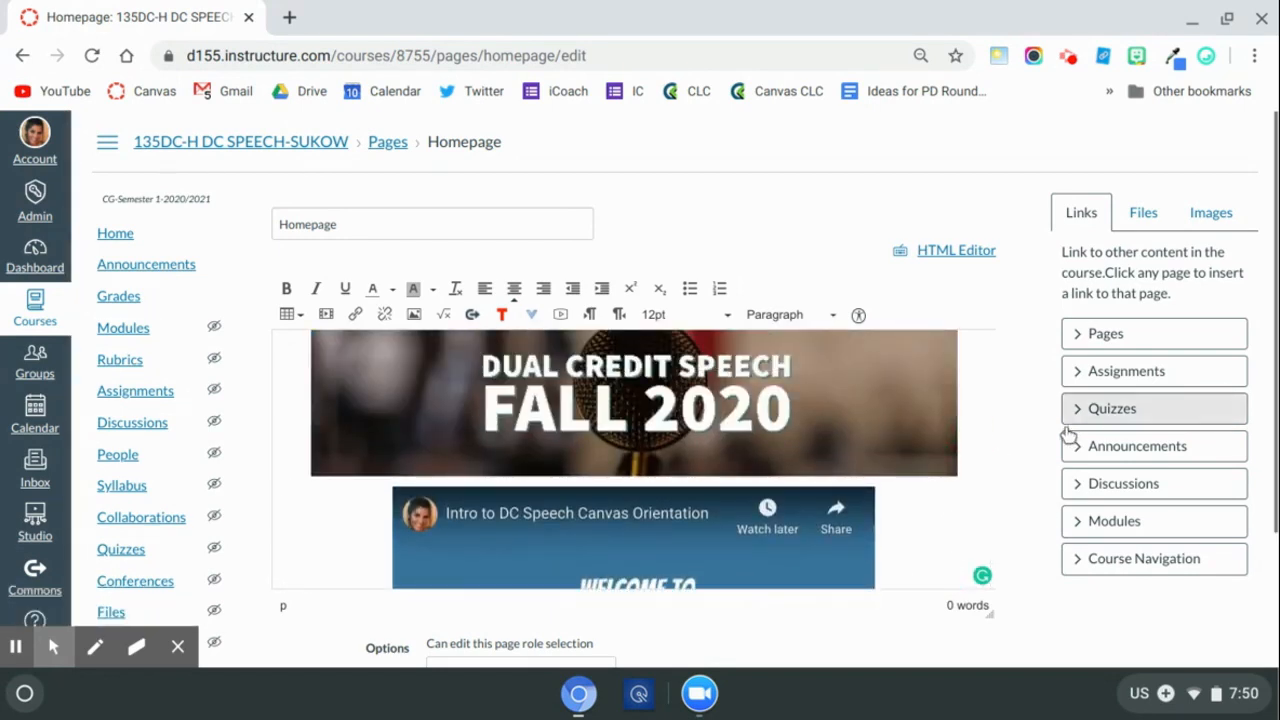
{"action": "type", "text": "ZOOM"}
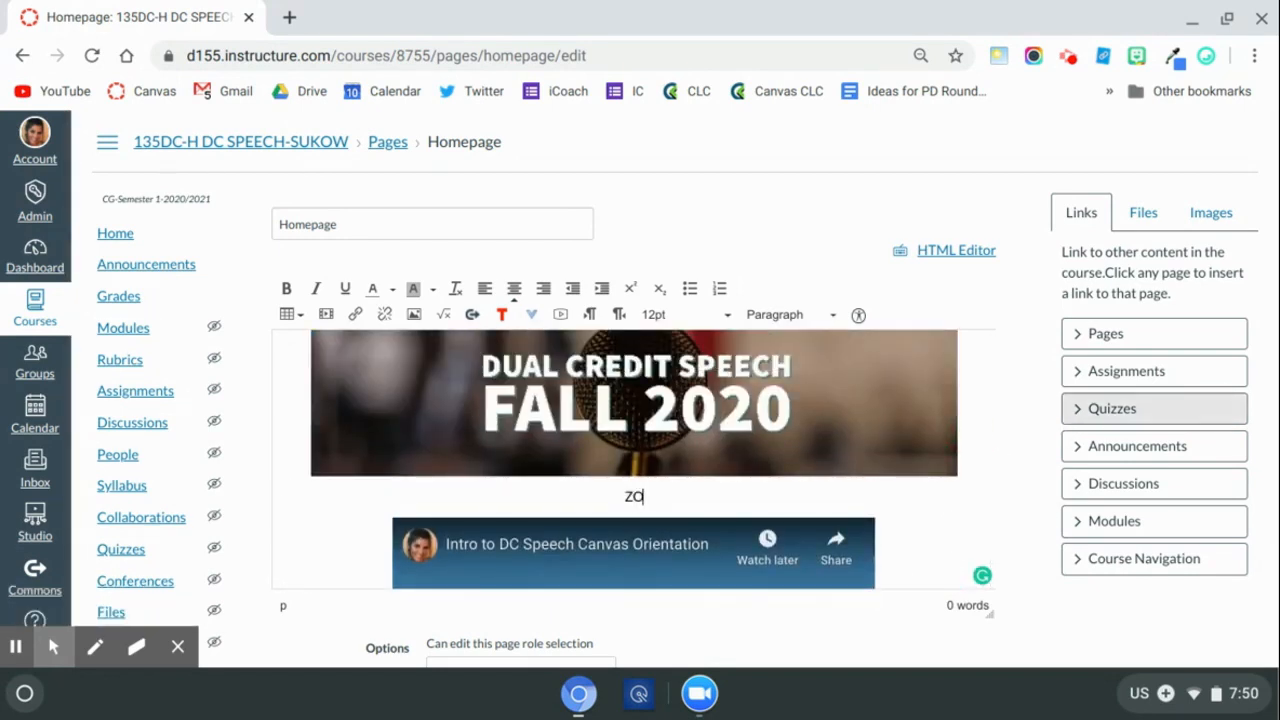
{"action": "type", "text": " LINK"}
{"action": "left_click_drag", "start_coordinate": [682, 496], "coordinate": [588, 495]}
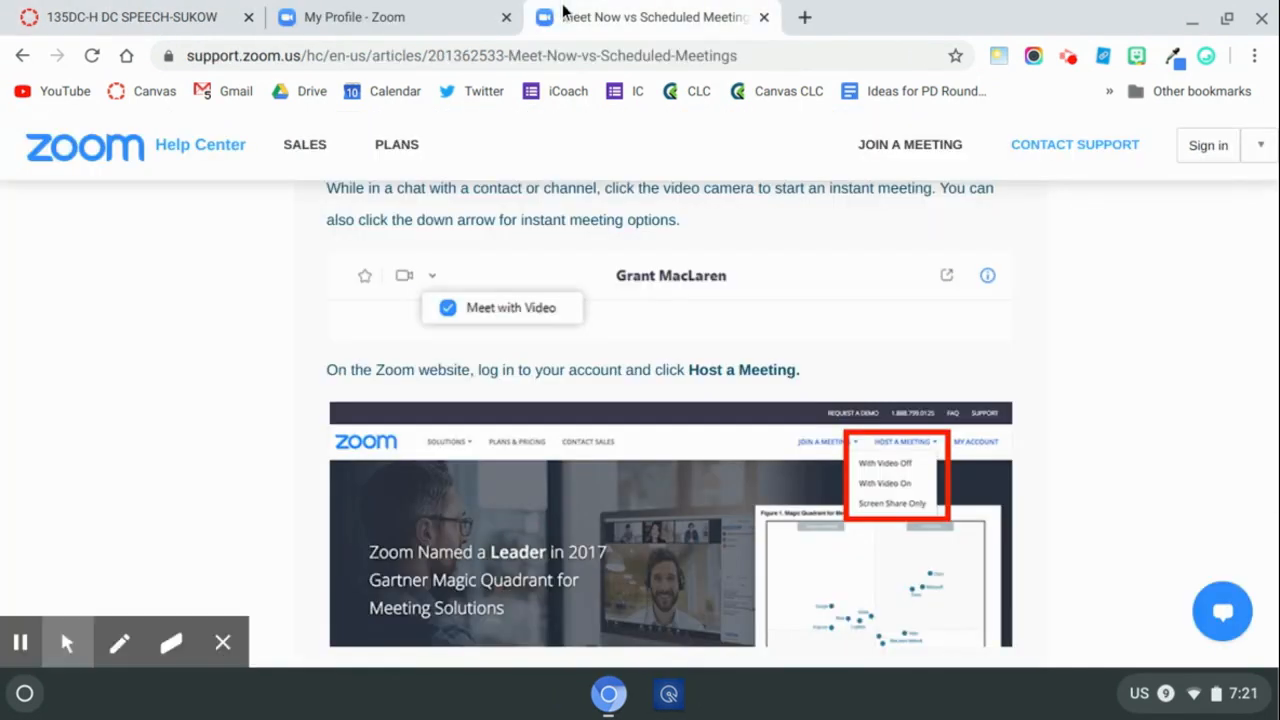
Return to the Zoom tab and open the Schedule a New Meeting form from the Meetings page to look through it.
{"action": "left_click", "coordinate": [445, 16]}
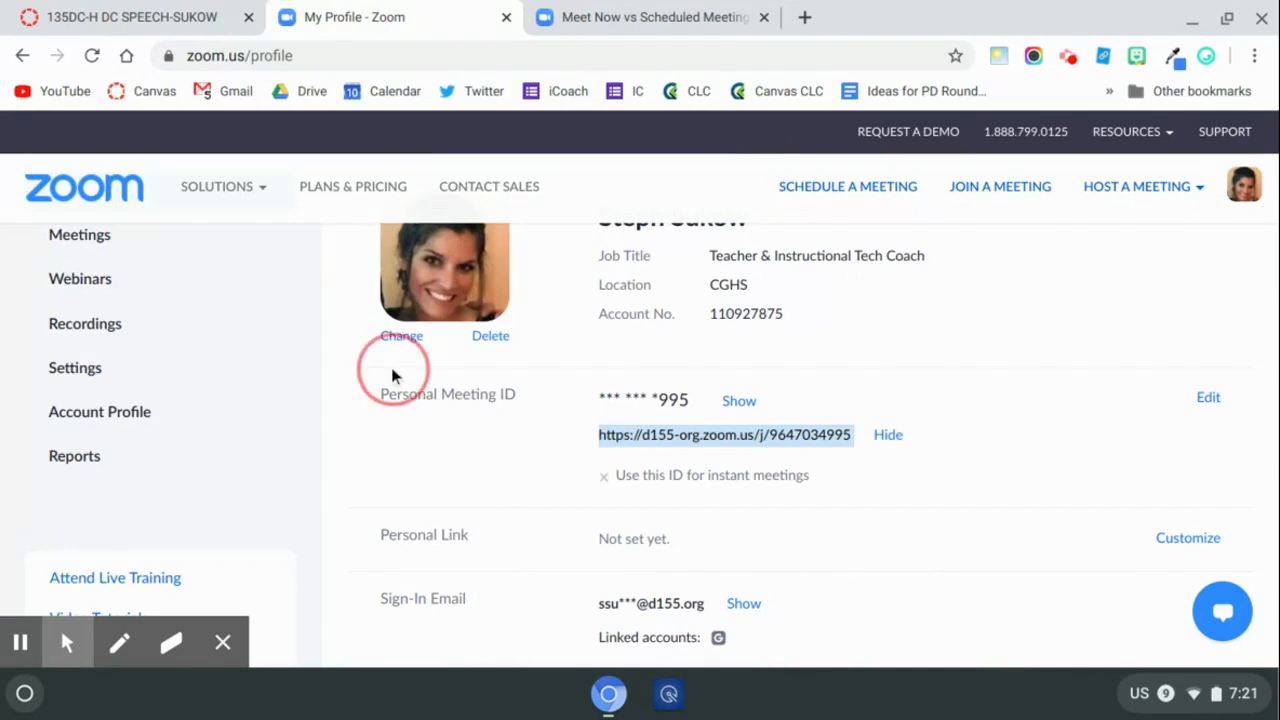
{"action": "scroll", "coordinate": [450, 390], "scroll_direction": "up", "scroll_amount": 2}
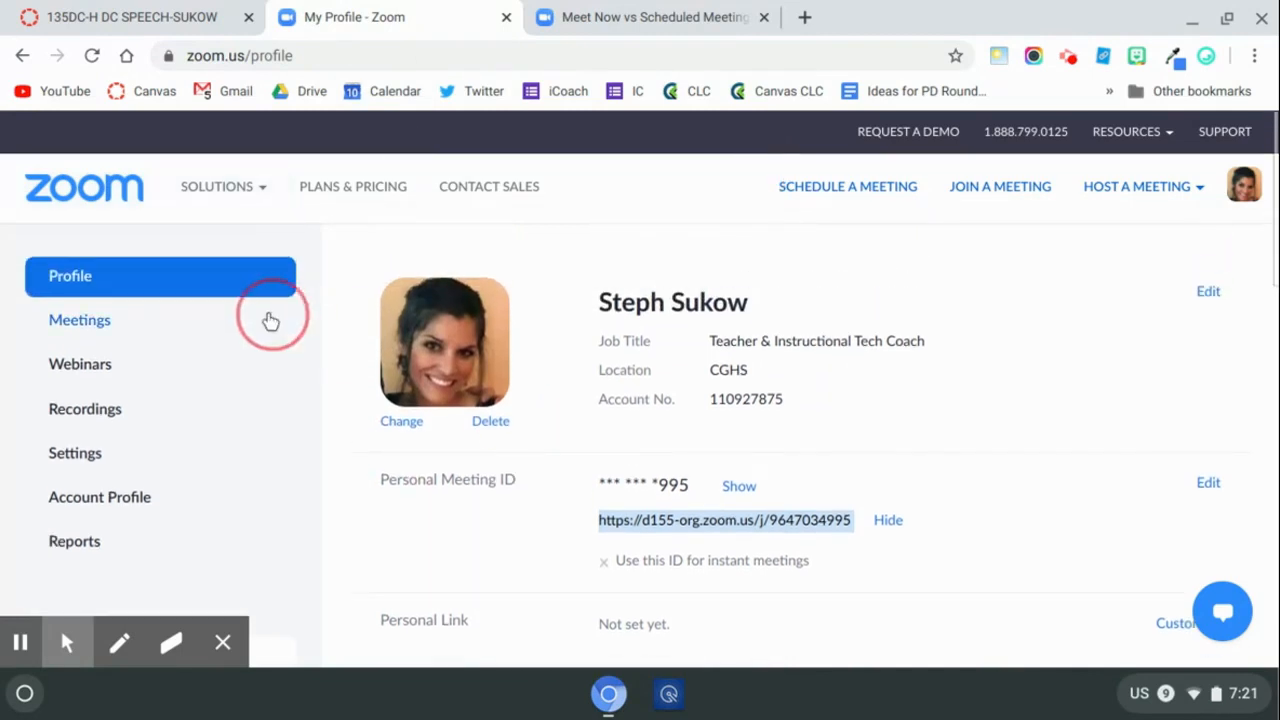
{"action": "left_click", "coordinate": [165, 325]}
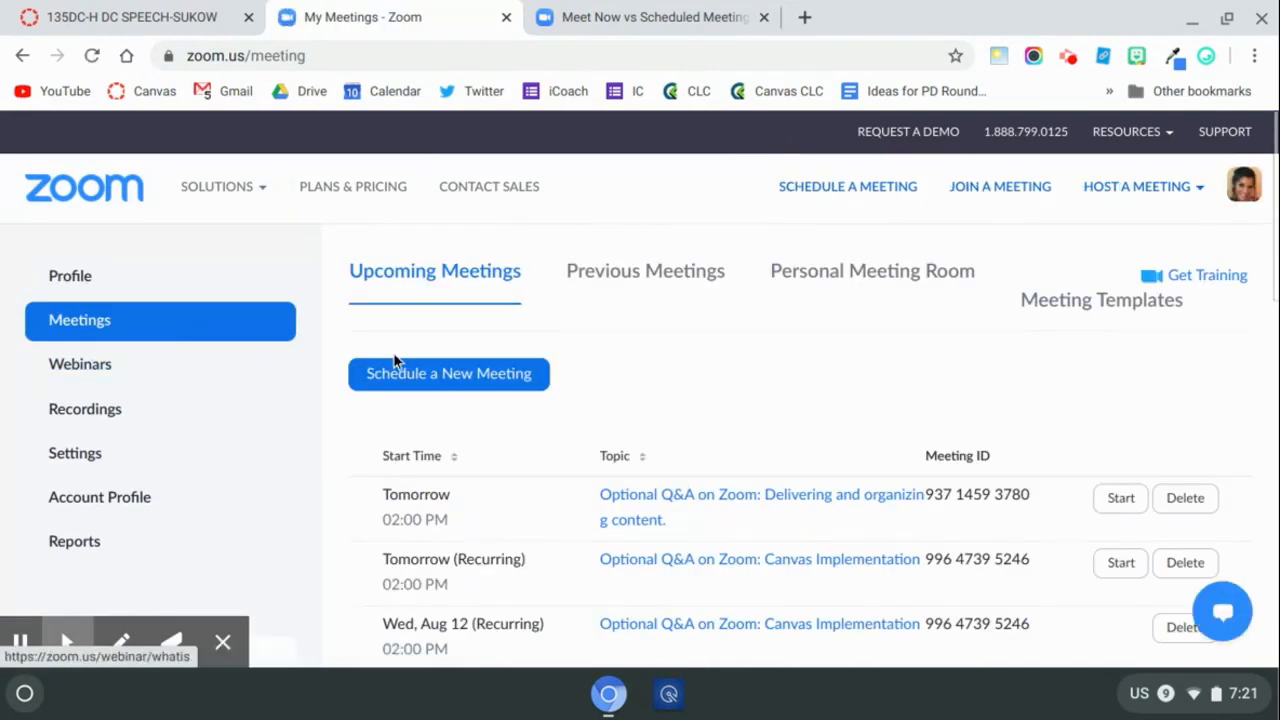
{"action": "left_click", "coordinate": [445, 375]}
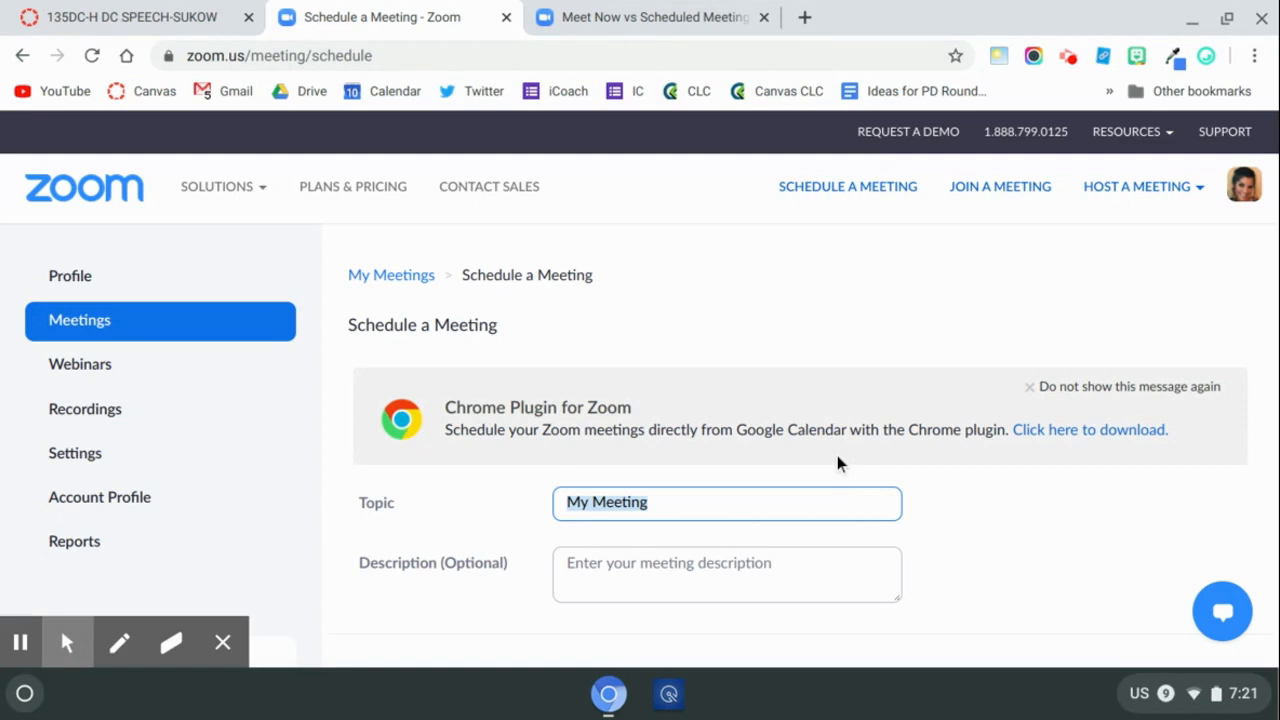
{"action": "scroll", "coordinate": [838, 463], "scroll_direction": "down", "scroll_amount": 1}
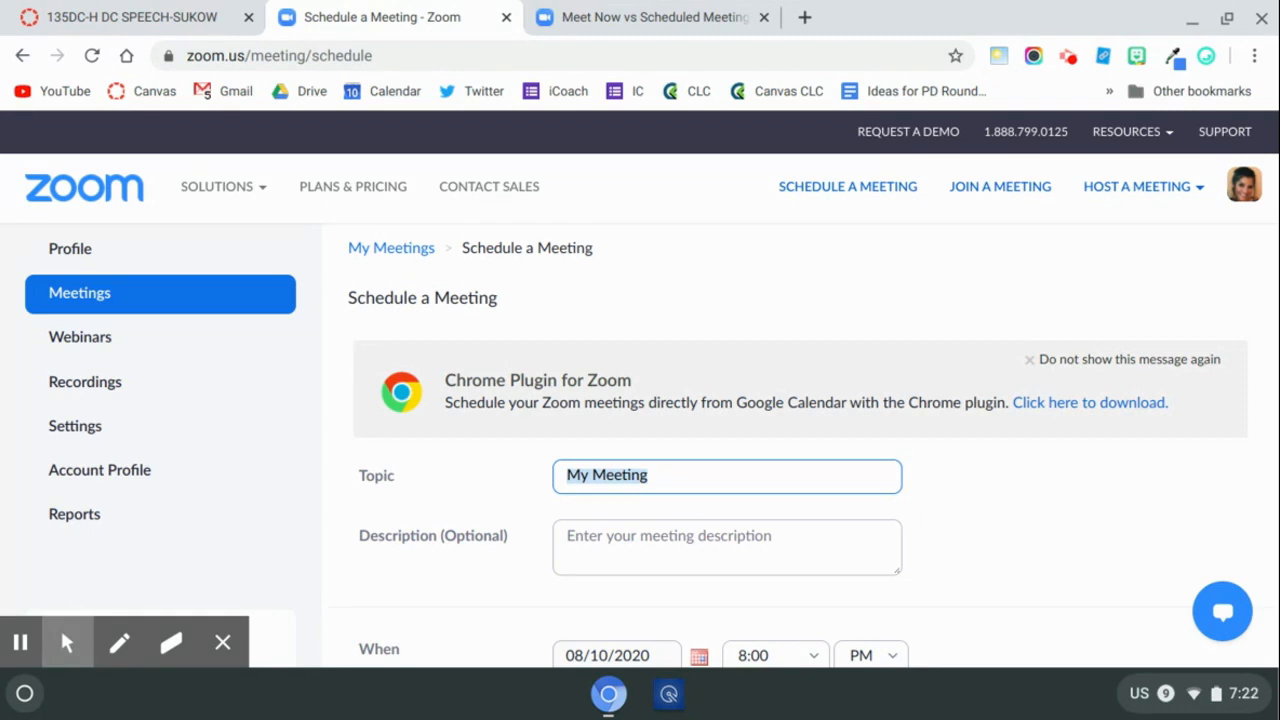
{"action": "scroll", "coordinate": [783, 416], "scroll_direction": "down", "scroll_amount": 2}
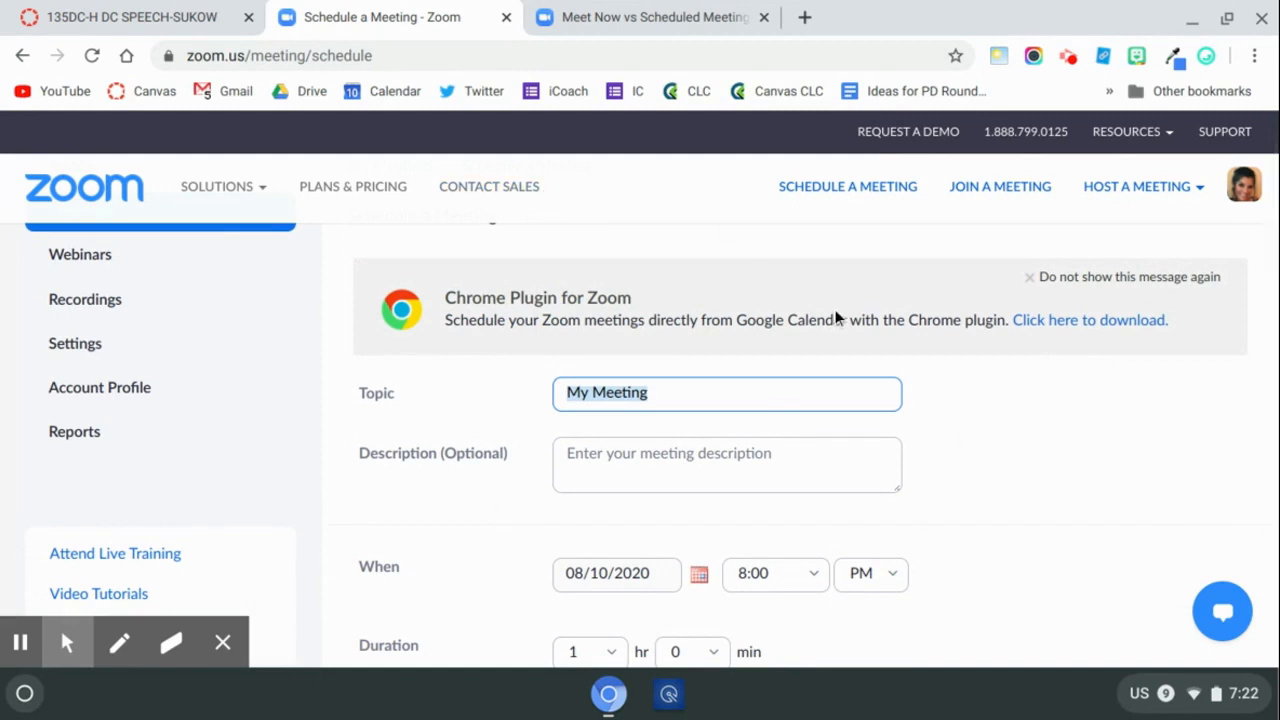
{"action": "scroll", "coordinate": [237, 371], "scroll_direction": "up", "scroll_amount": 3}
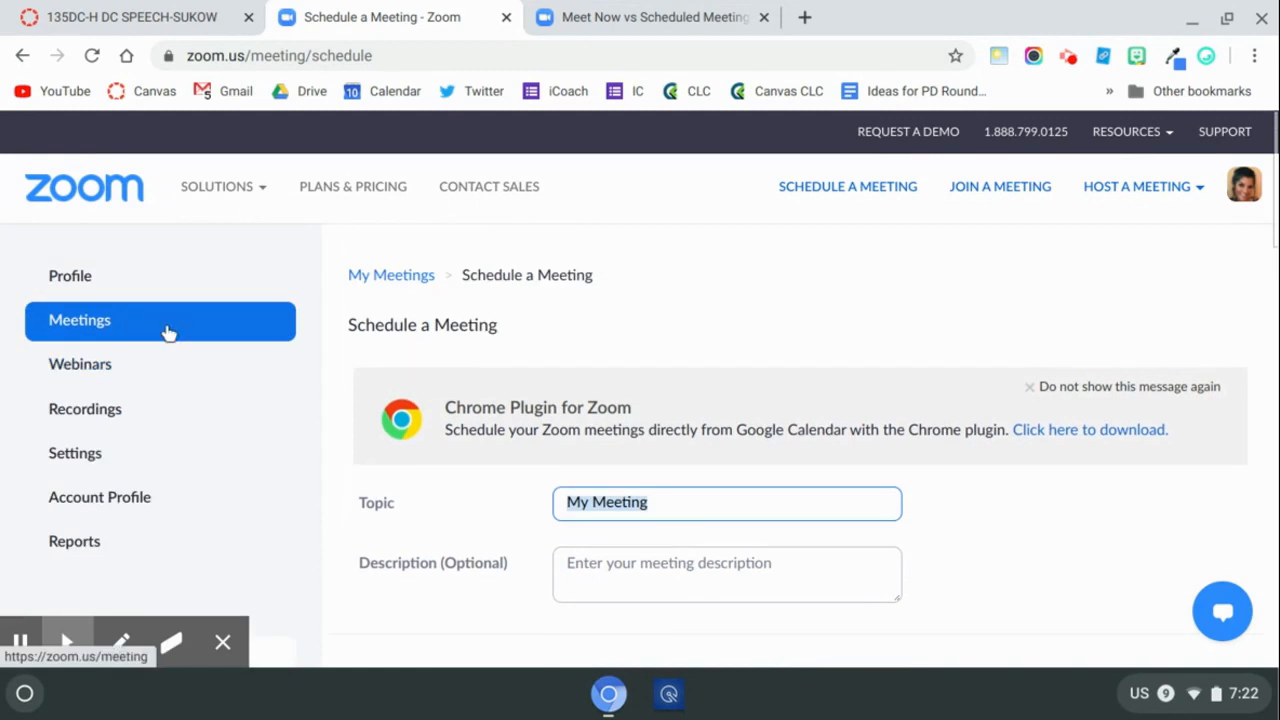
Go back to the profile page and reveal the personal meeting room link.
{"action": "left_click", "coordinate": [97, 283]}
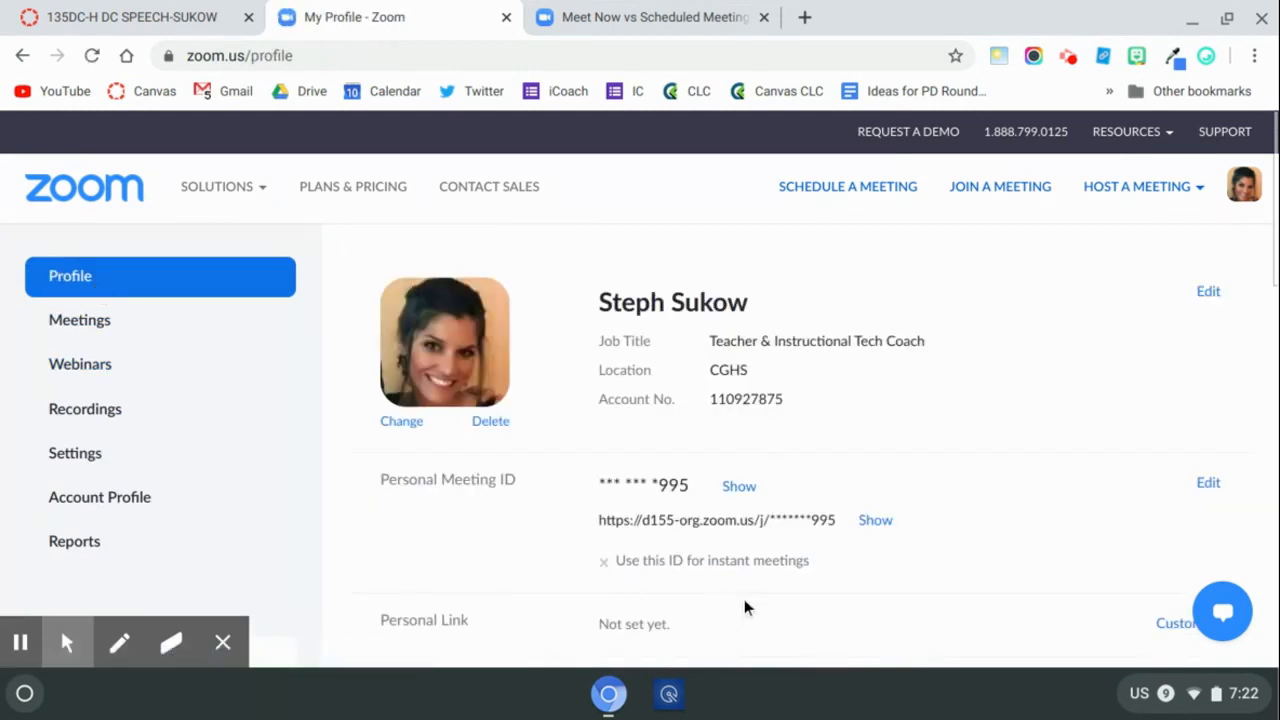
{"action": "left_click", "coordinate": [877, 520]}
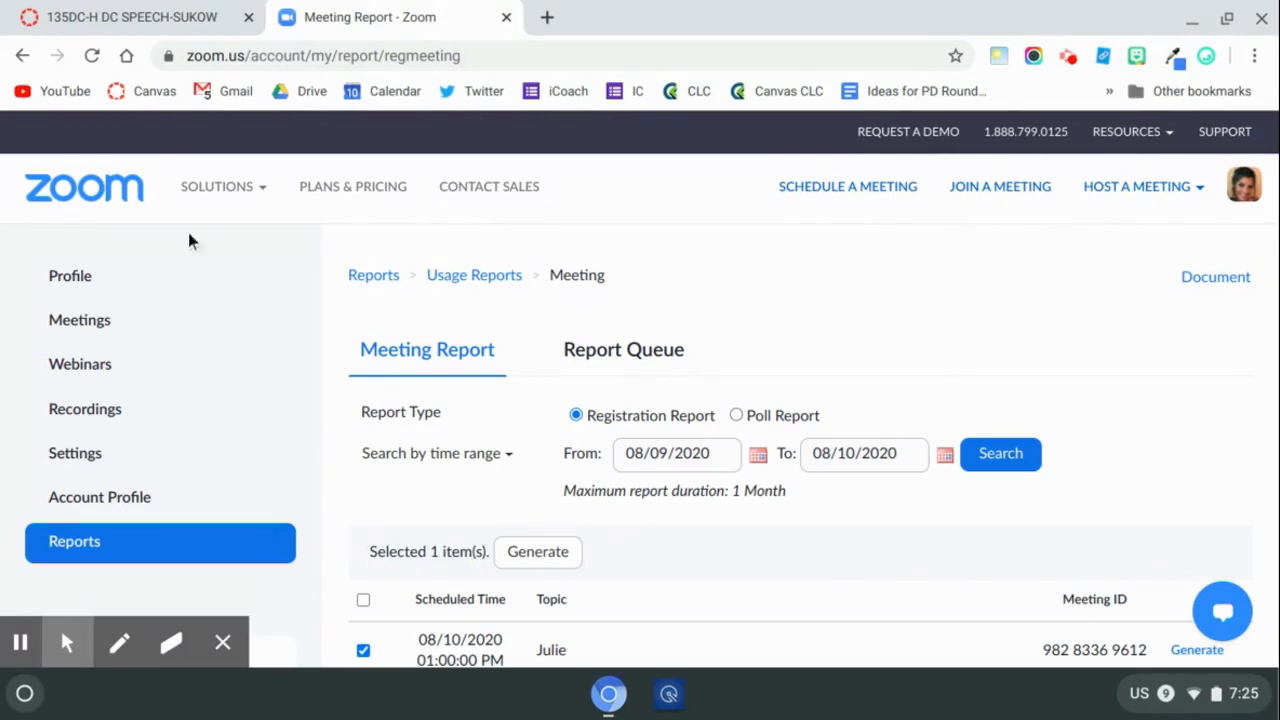
Generate a registration report for the first listed meeting under Reports, choosing All Registrants.
{"action": "left_click", "coordinate": [108, 556]}
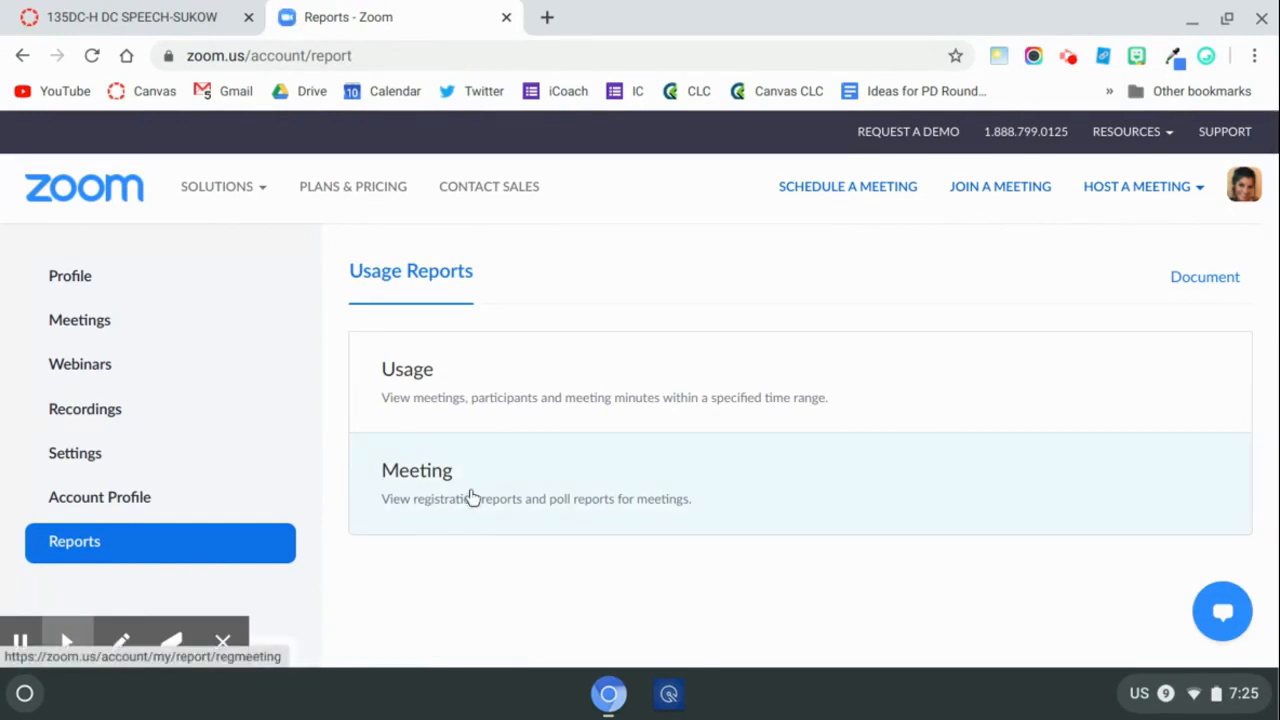
{"action": "left_click", "coordinate": [470, 494]}
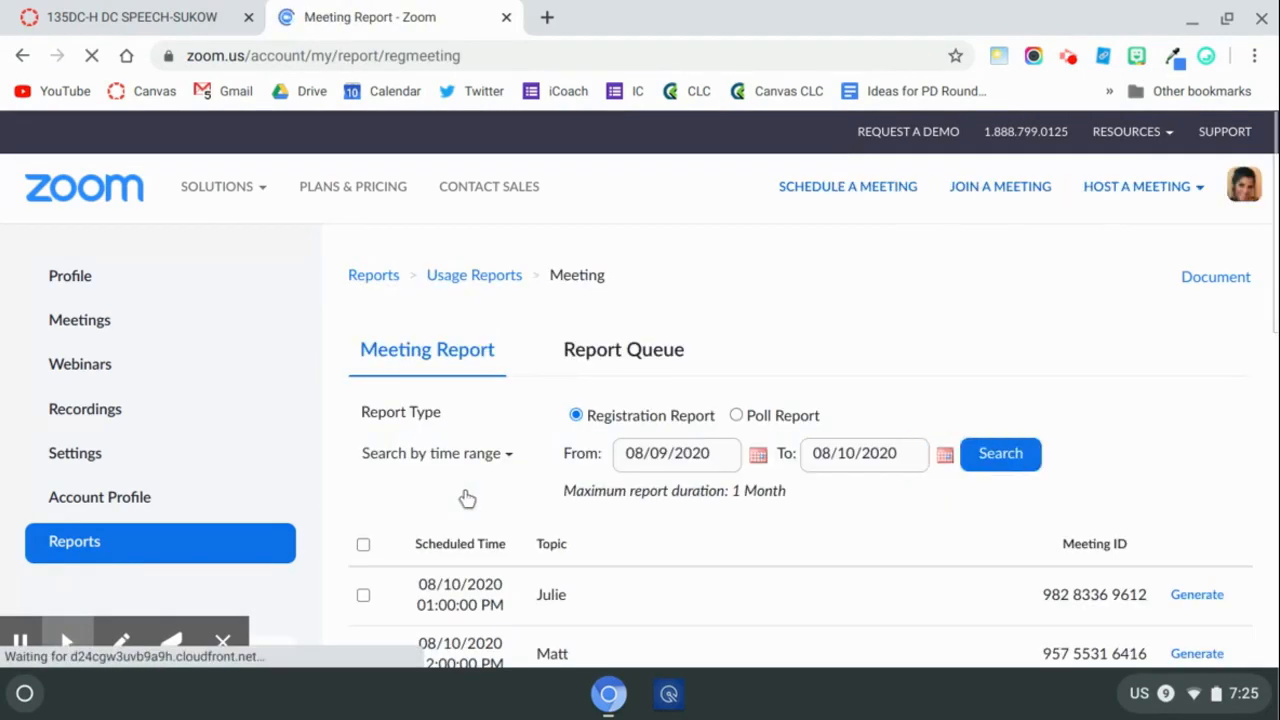
{"action": "left_click", "coordinate": [365, 599]}
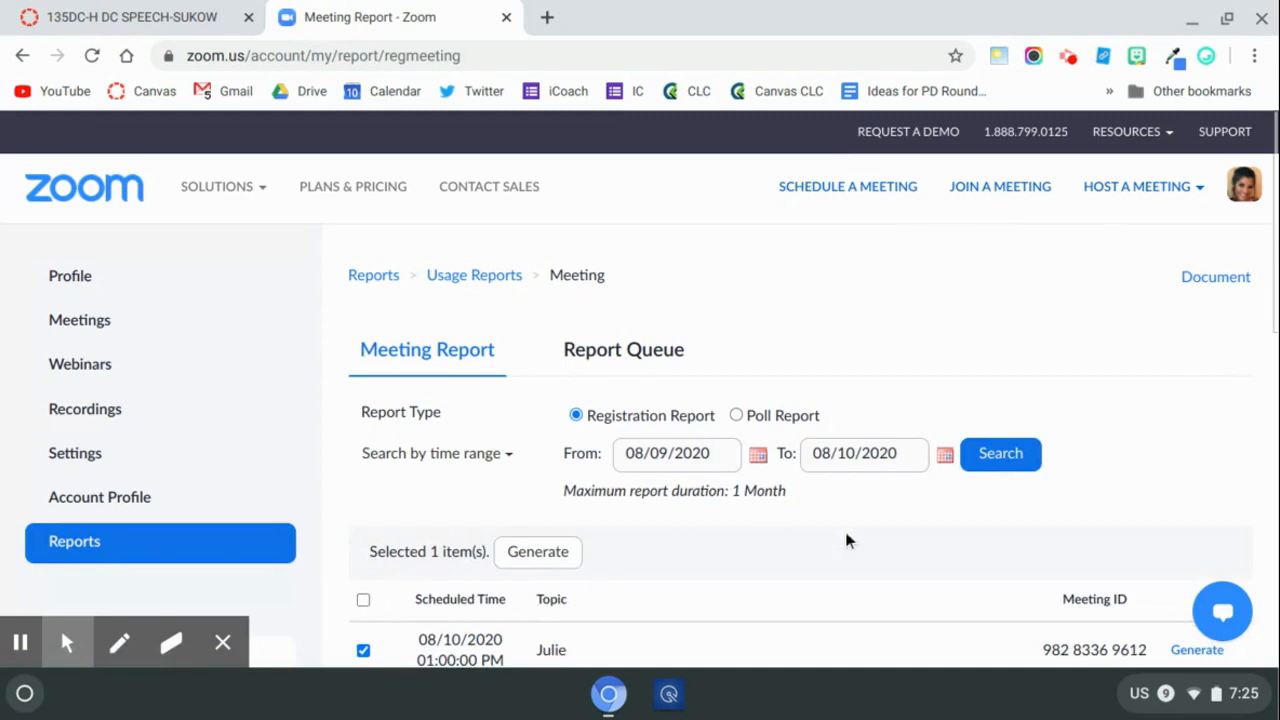
{"action": "scroll", "coordinate": [1000, 535], "scroll_direction": "down", "scroll_amount": 2}
{"action": "left_click", "coordinate": [1200, 510]}
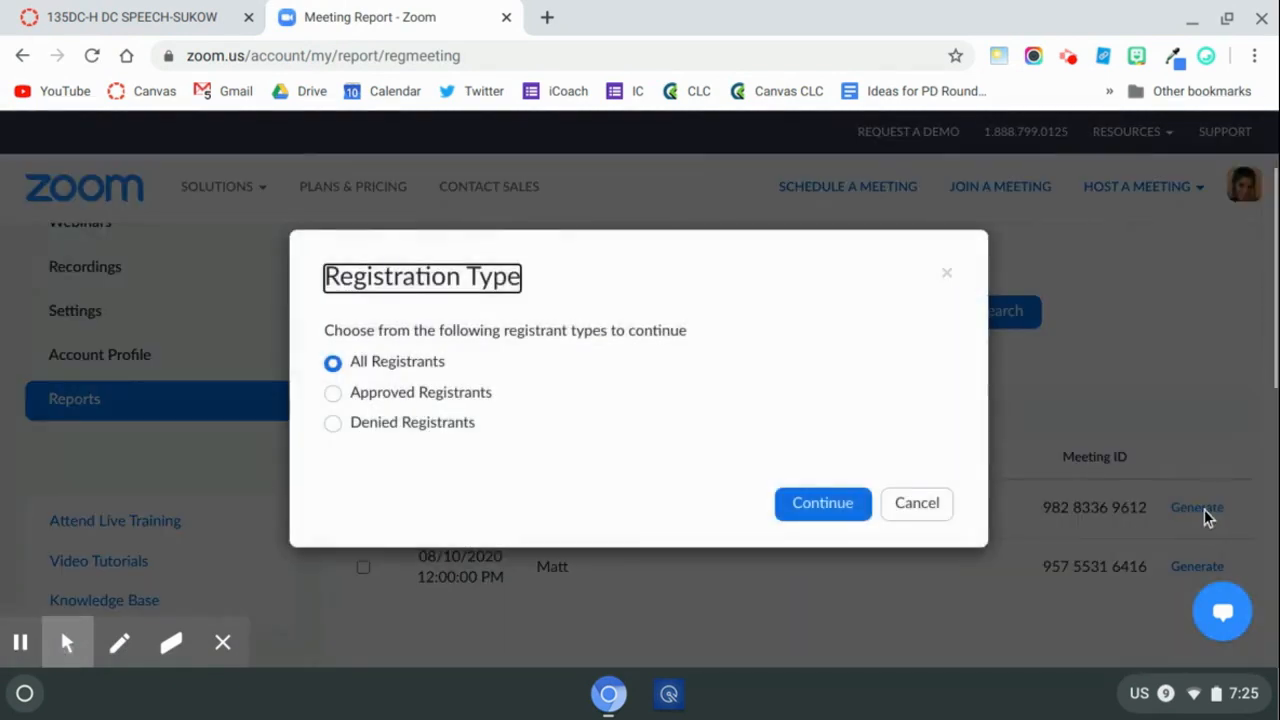
{"action": "left_click", "coordinate": [805, 505]}
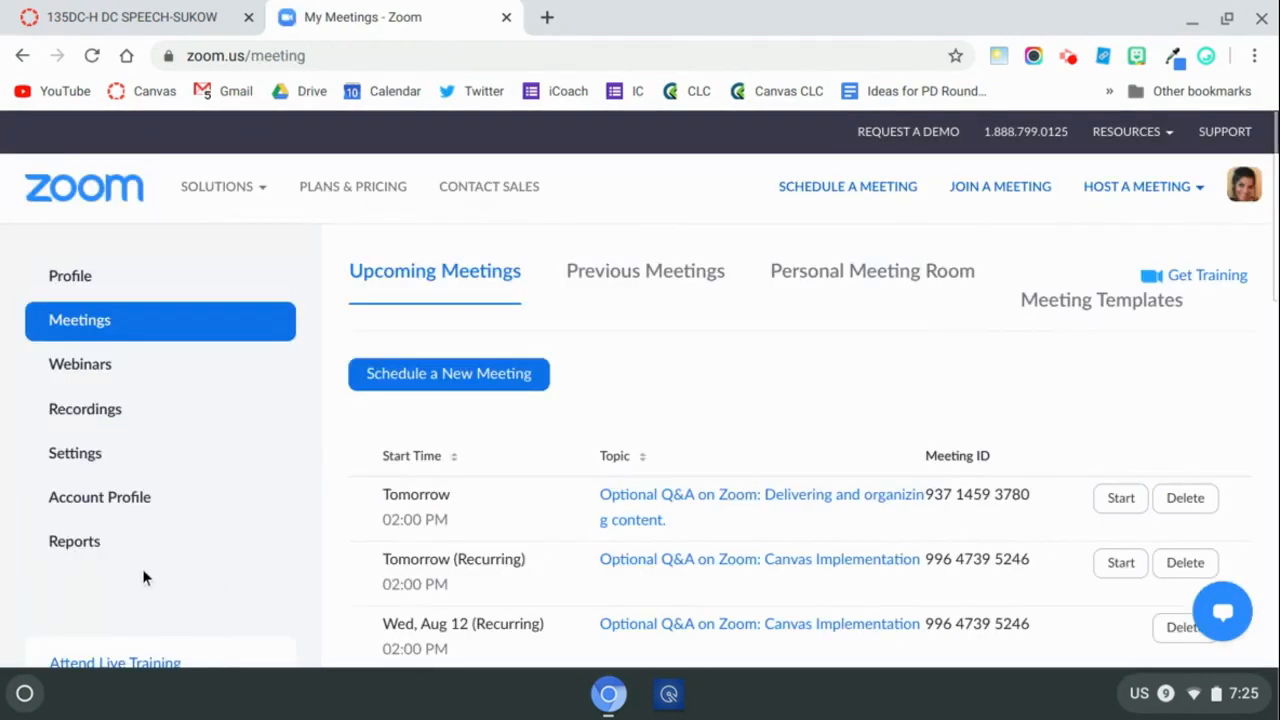
Open the Recordings page to view the cloud recordings.
{"action": "left_click", "coordinate": [107, 432]}
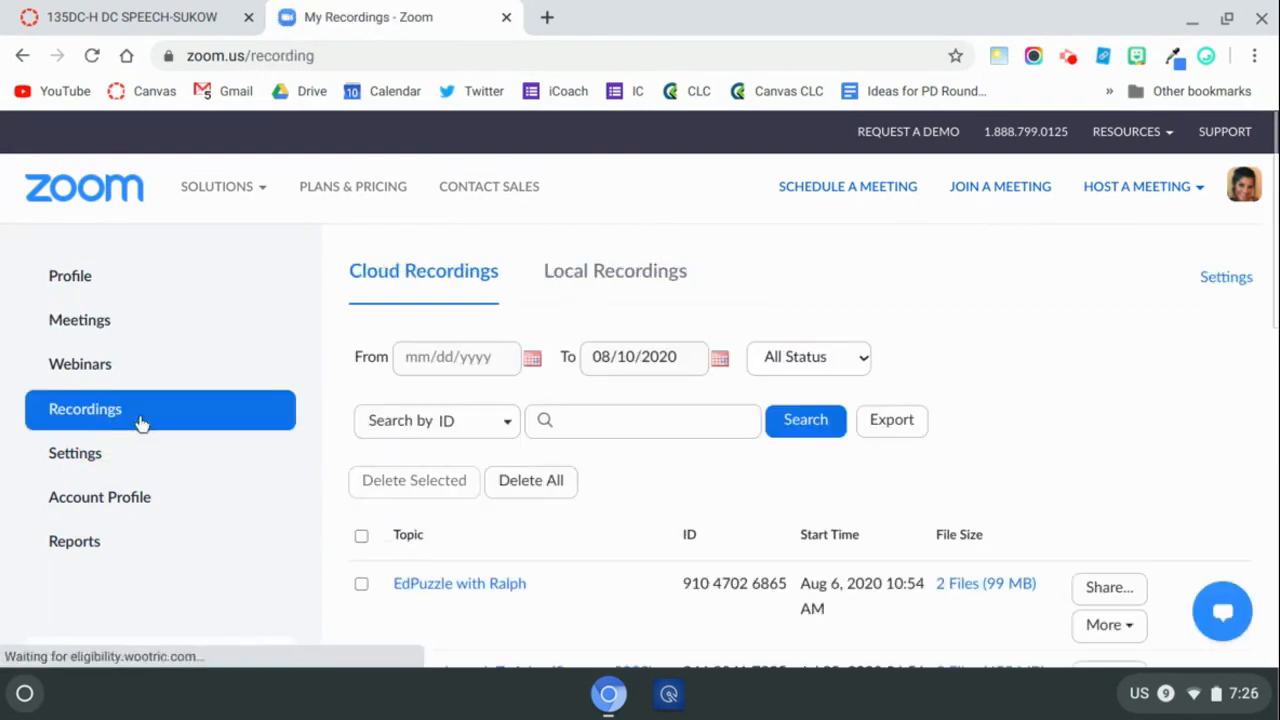